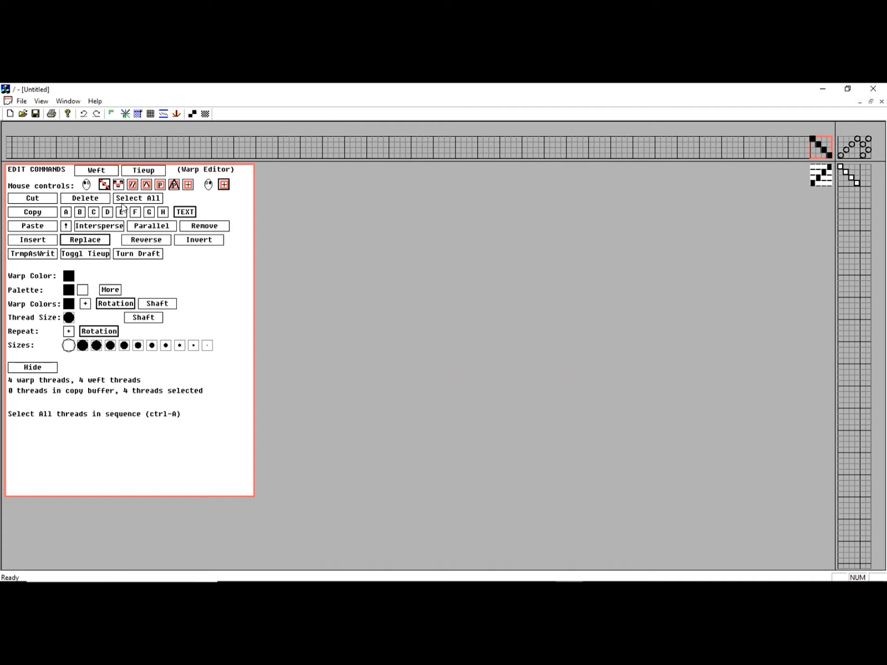
- Open the palette's color controls and try adding pure red and the complete set of red shades, removing each from the palette again
left_click(112, 290)
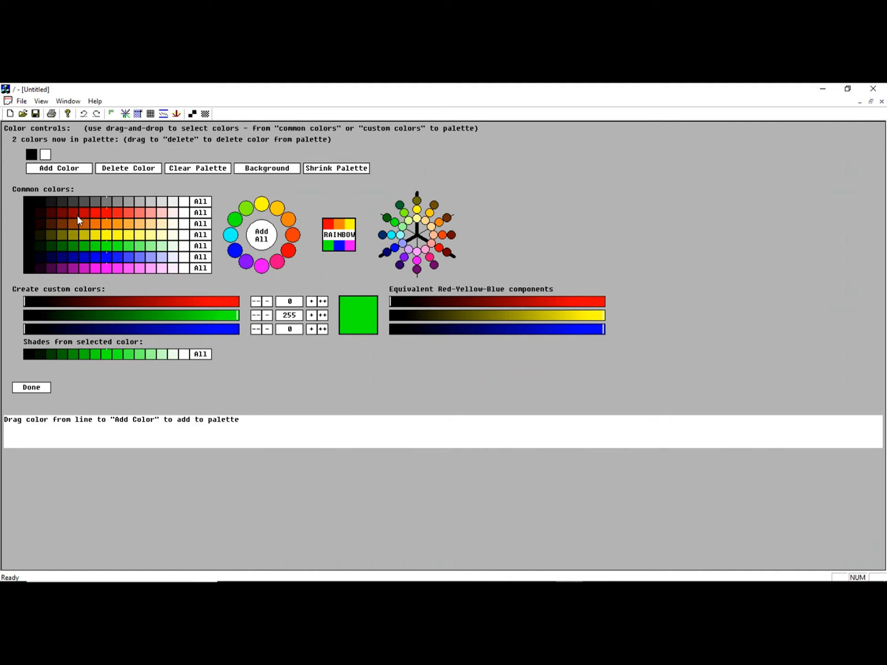
left_click(105, 212)
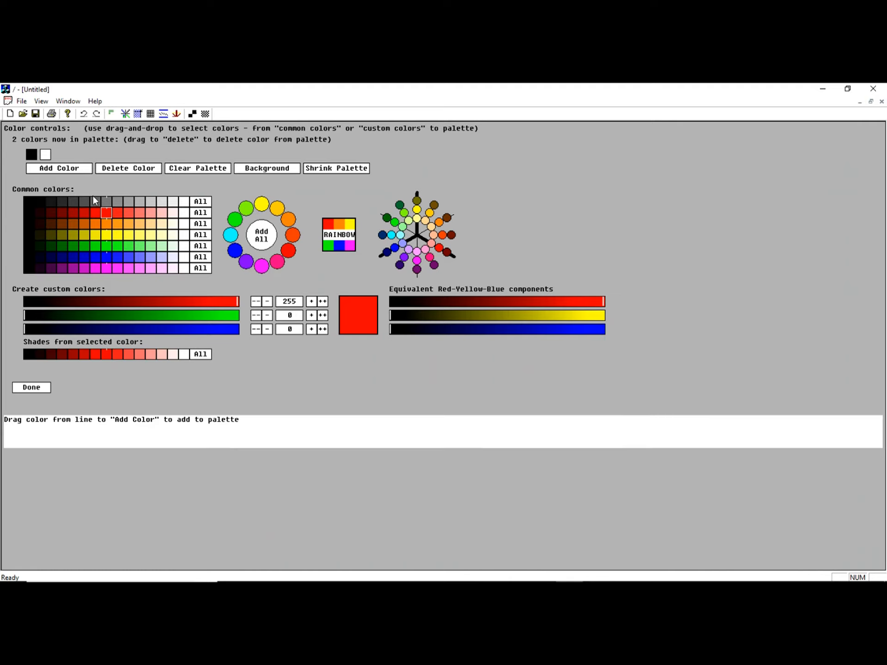
left_click(71, 168)
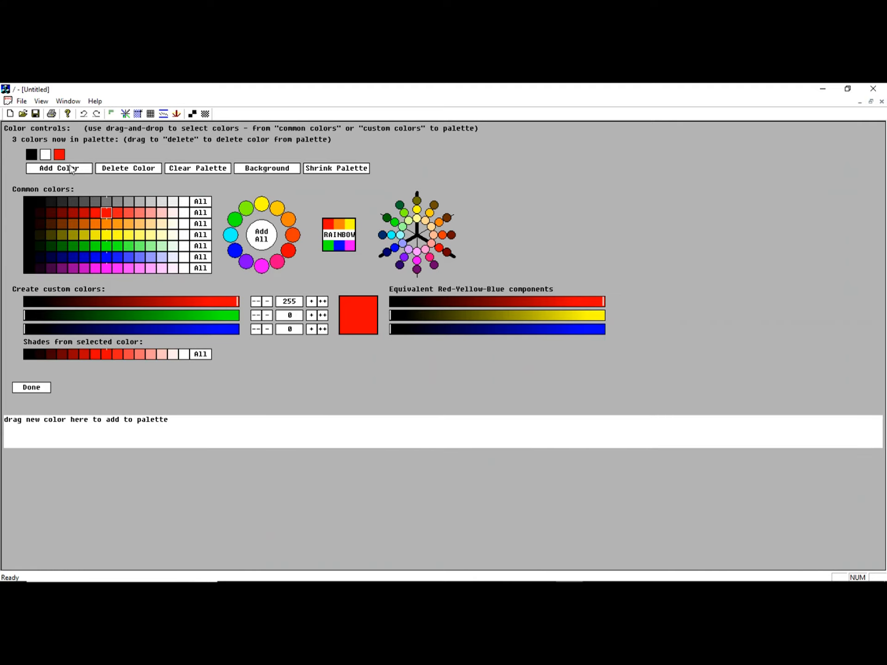
left_click(139, 171)
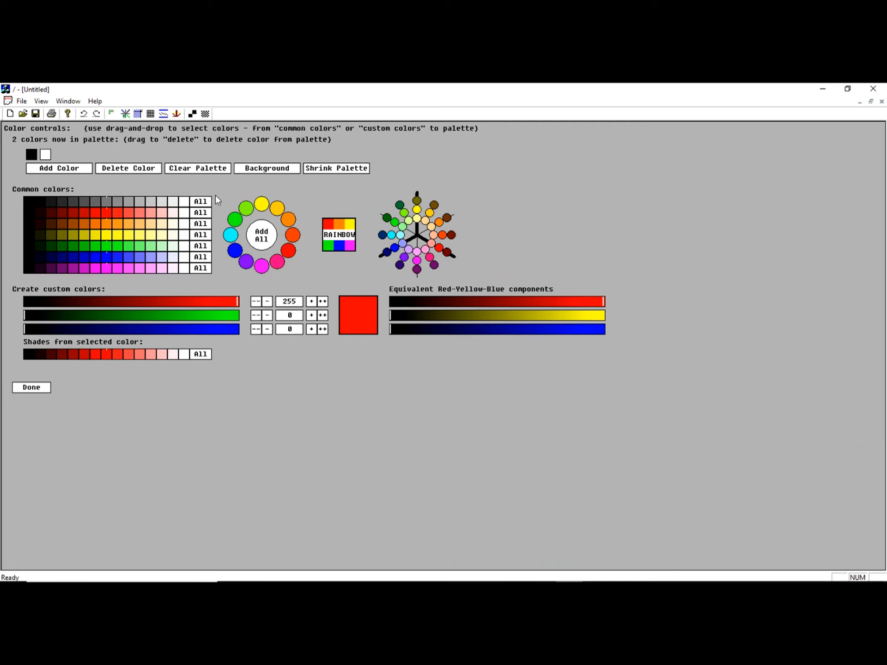
left_click(202, 217)
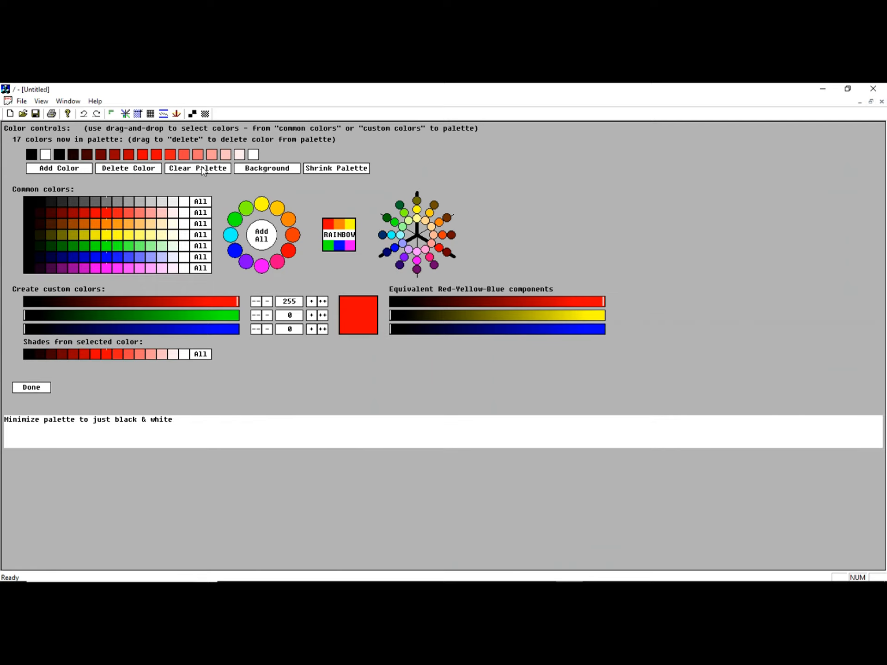
left_click(200, 170)
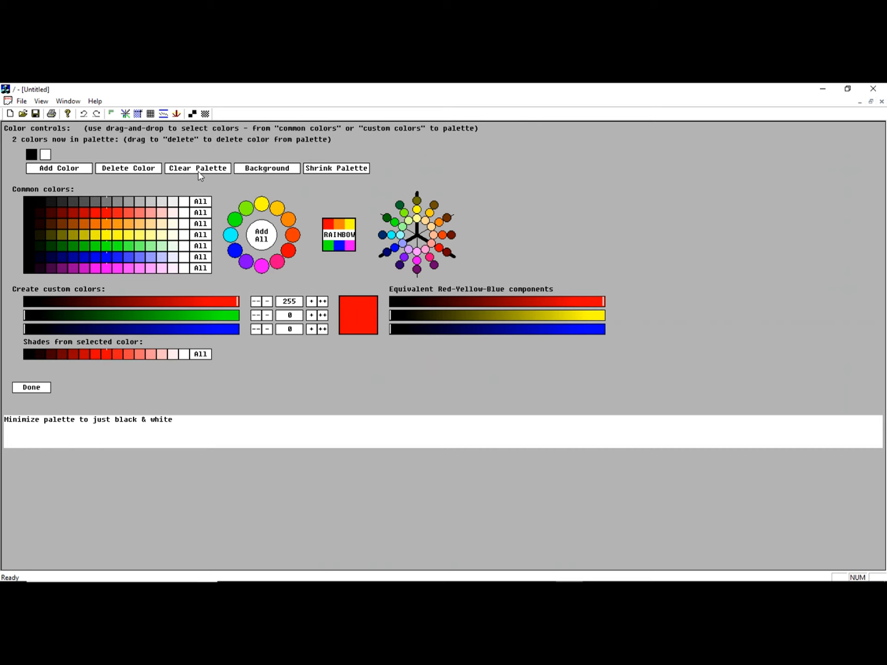
- Try the color wheel's yellow-orange (255, 192, 0) as the background, and set the background back to gray 170, 170, 170
left_click(278, 208)
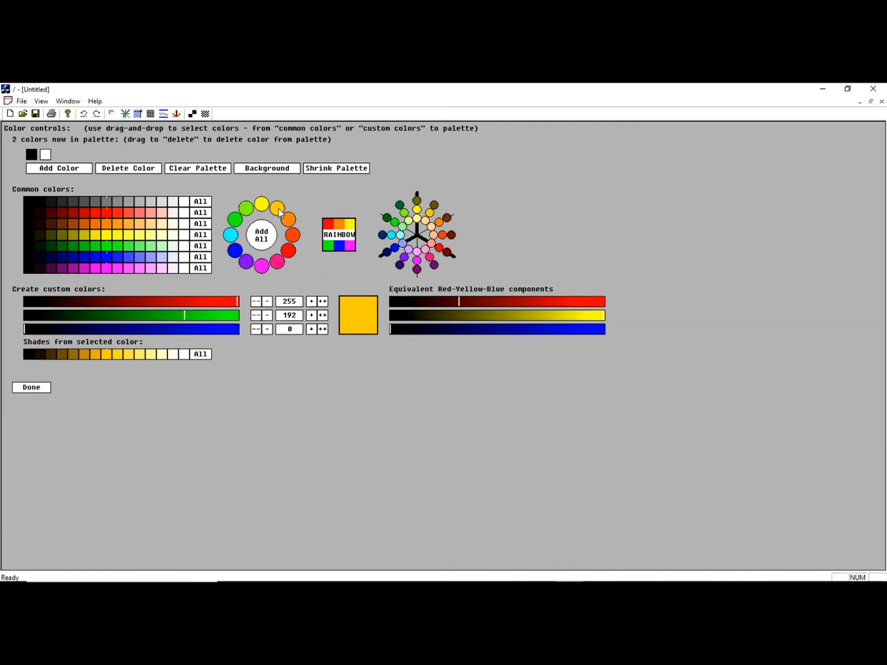
left_click(264, 171)
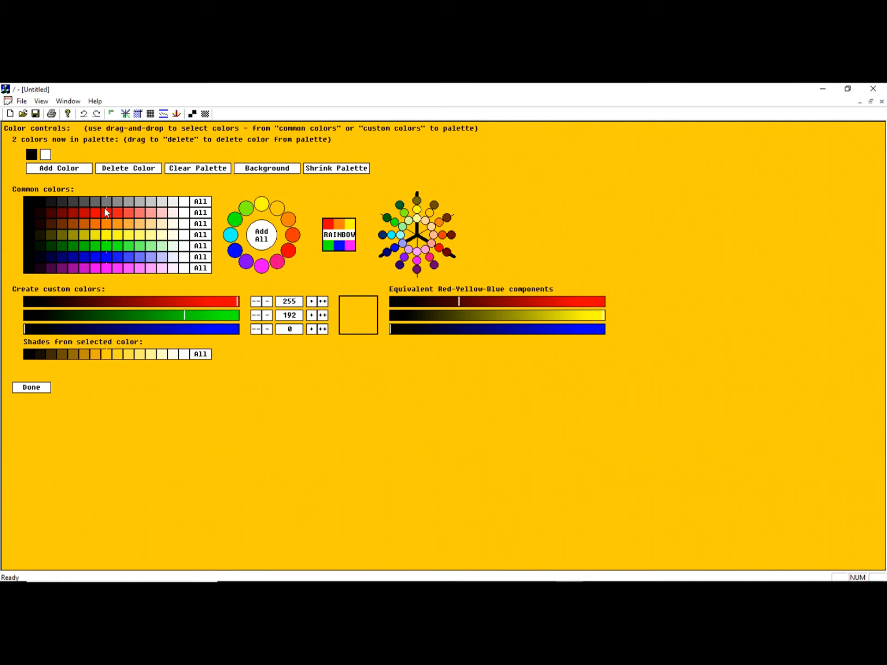
left_click(141, 202)
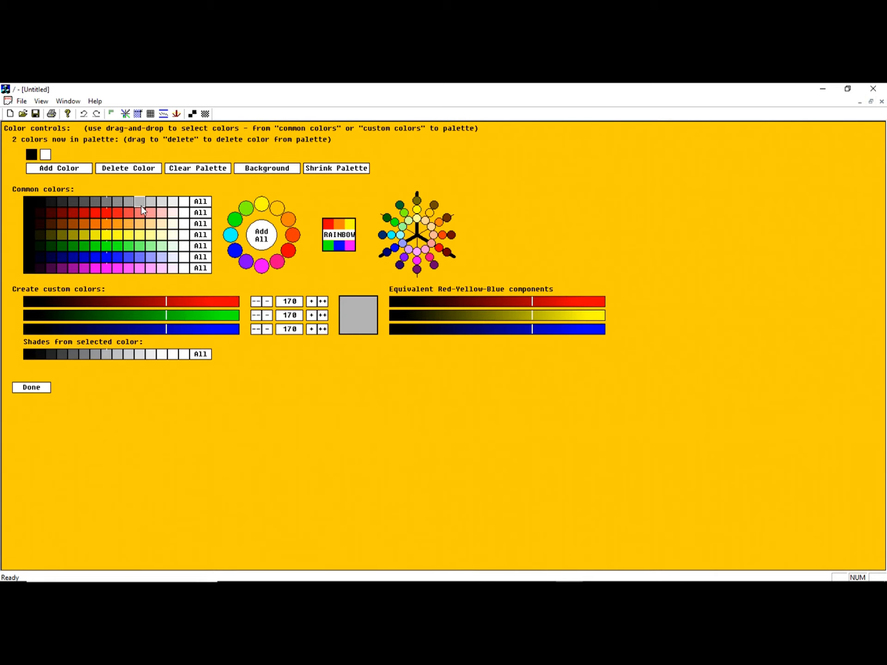
left_click(237, 169)
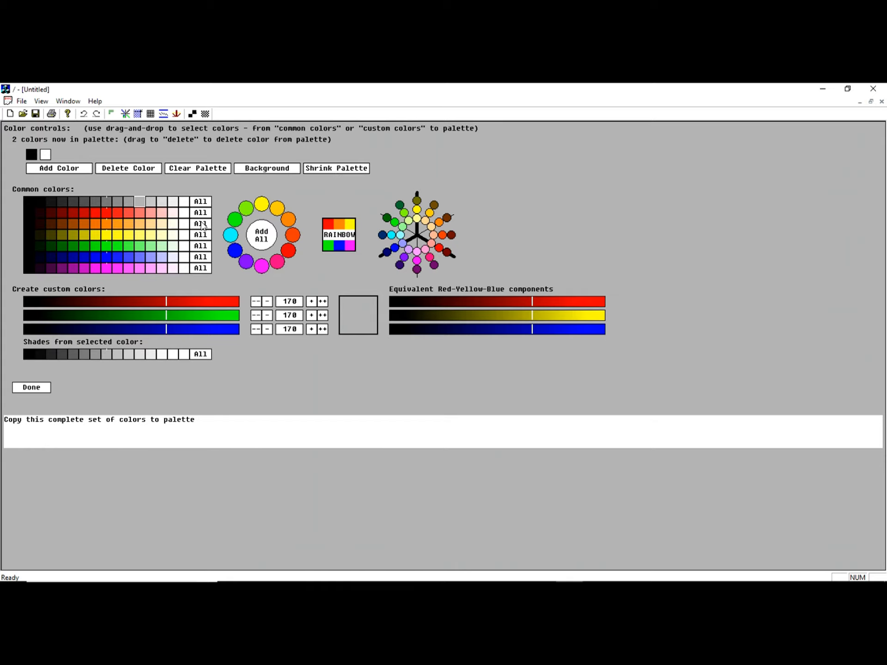
- Add the complete set of orange shades and the six rainbow colors to the palette
left_click(200, 225)
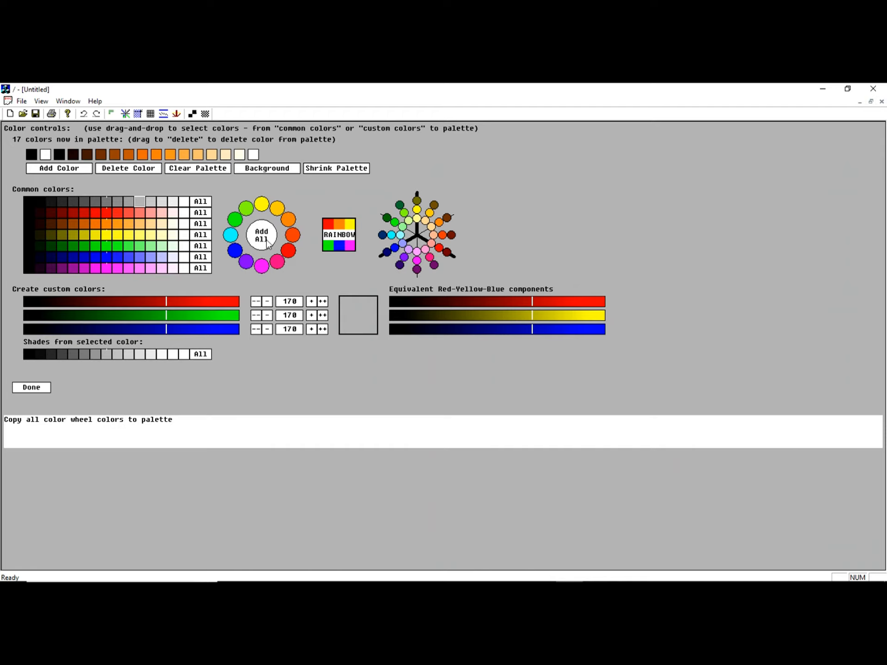
left_click(349, 244)
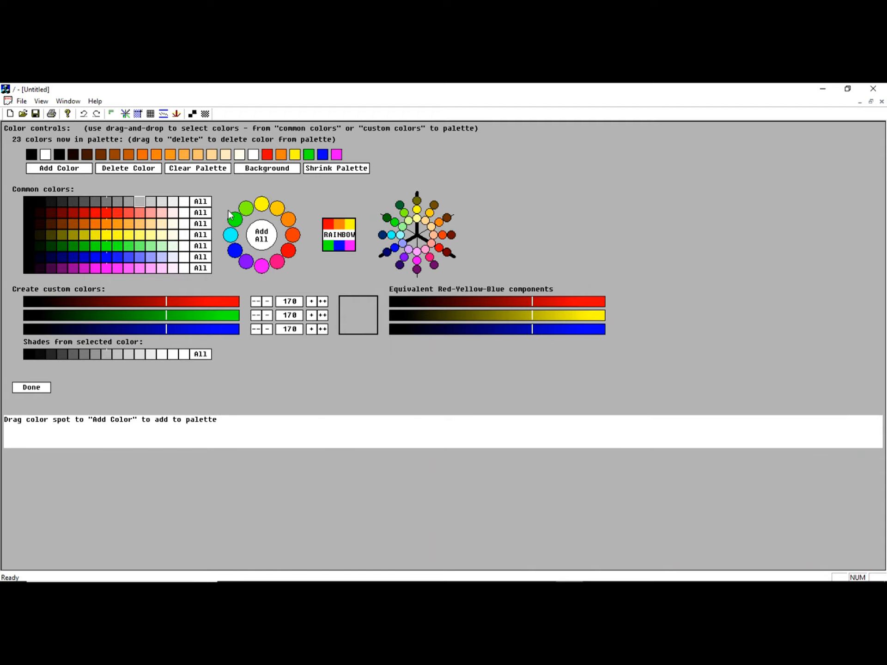
- Load the color wheel's yellow-green and its orange as custom colors, and set the orange's red value to 231
left_click(246, 208)
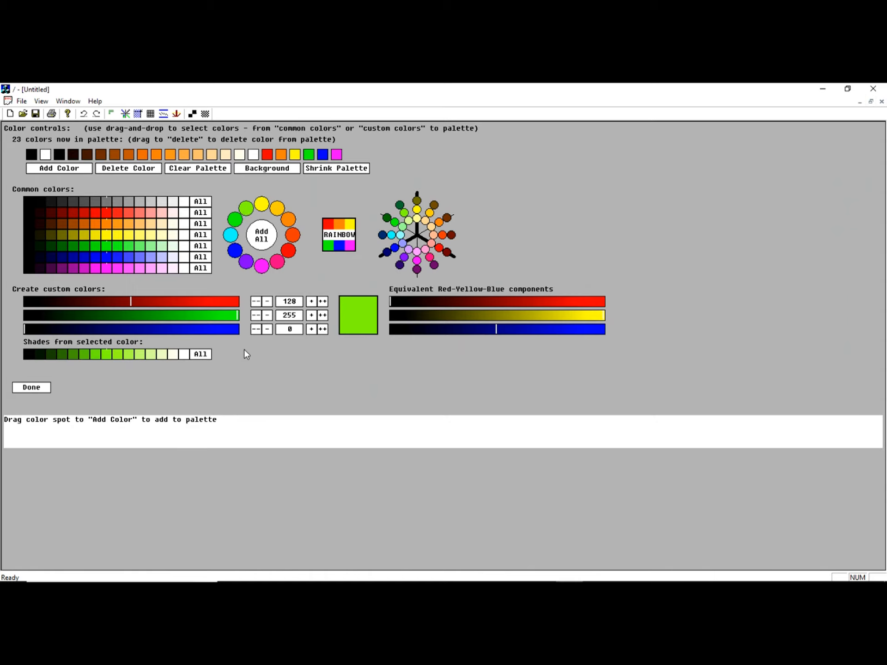
left_click(289, 220)
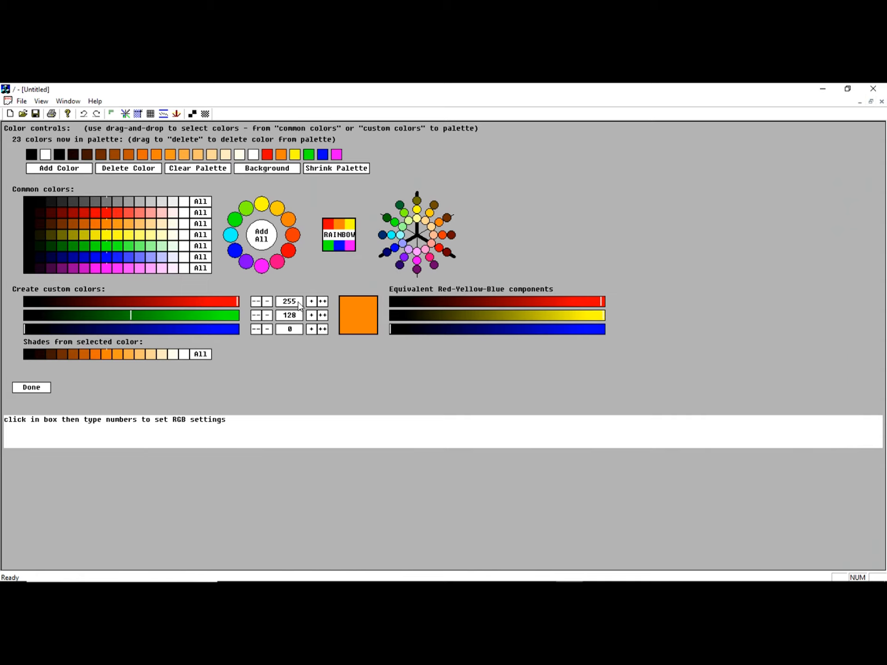
left_click(260, 303)
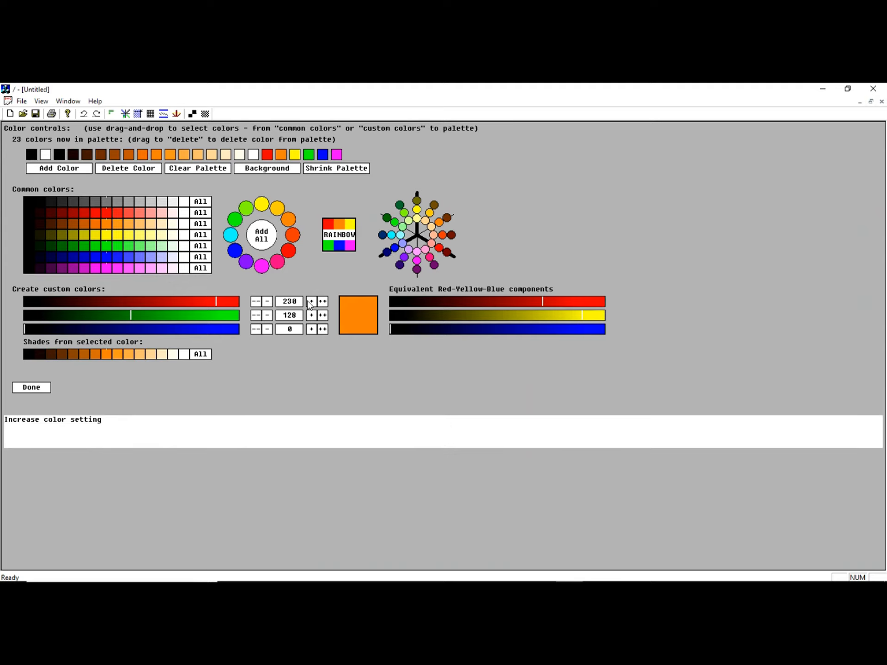
left_click(311, 303)
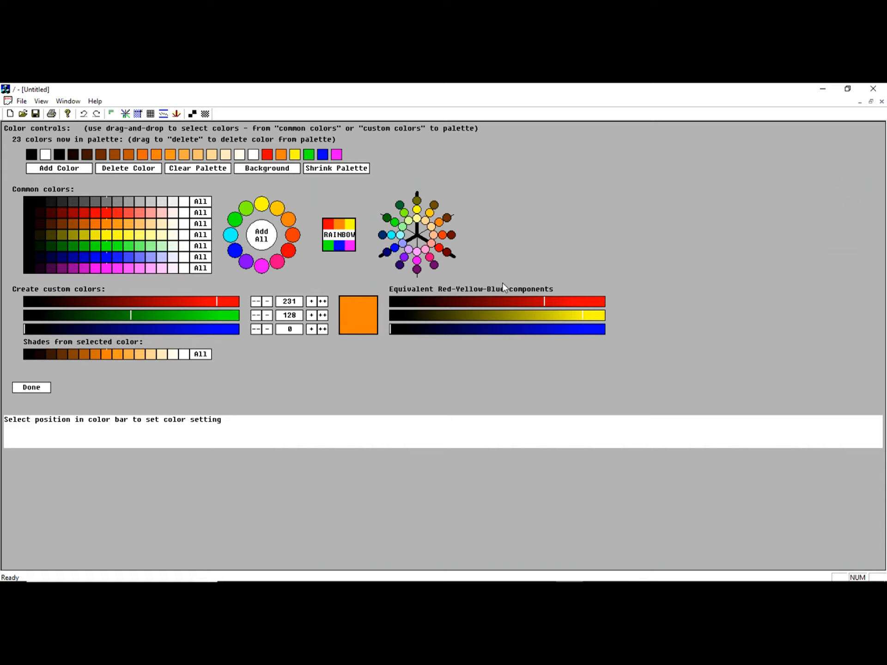
- Adjust the yellow and red components to mix a custom orange of RGB 249, 97, 0, and select its base shade
left_click(545, 319)
left_click(529, 318)
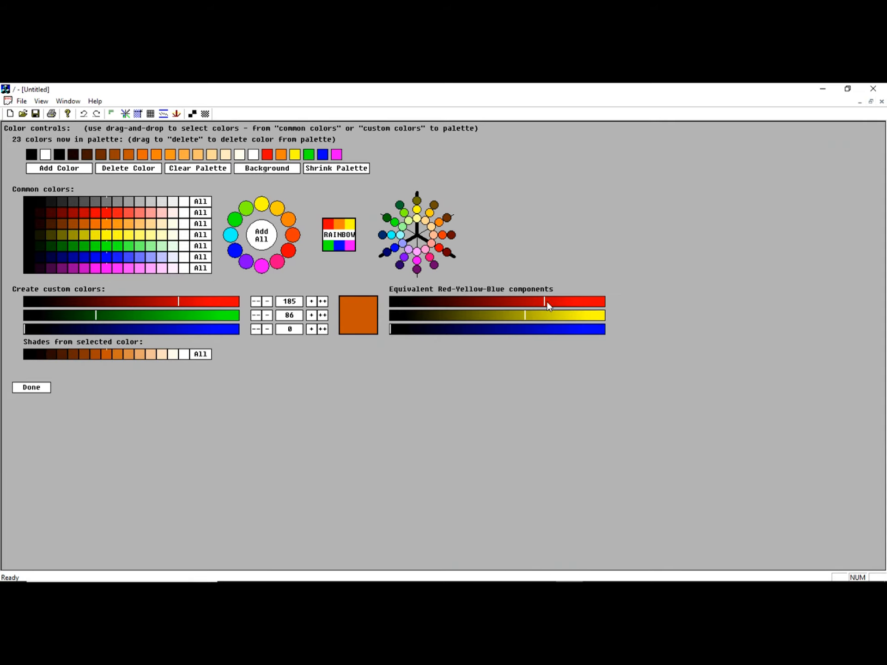
left_click(583, 301)
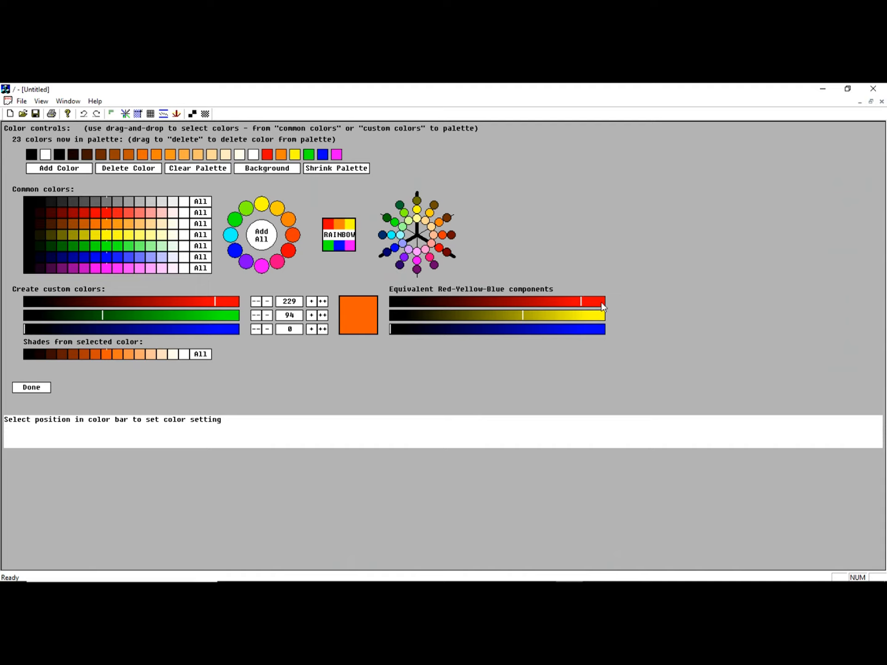
left_click(598, 302)
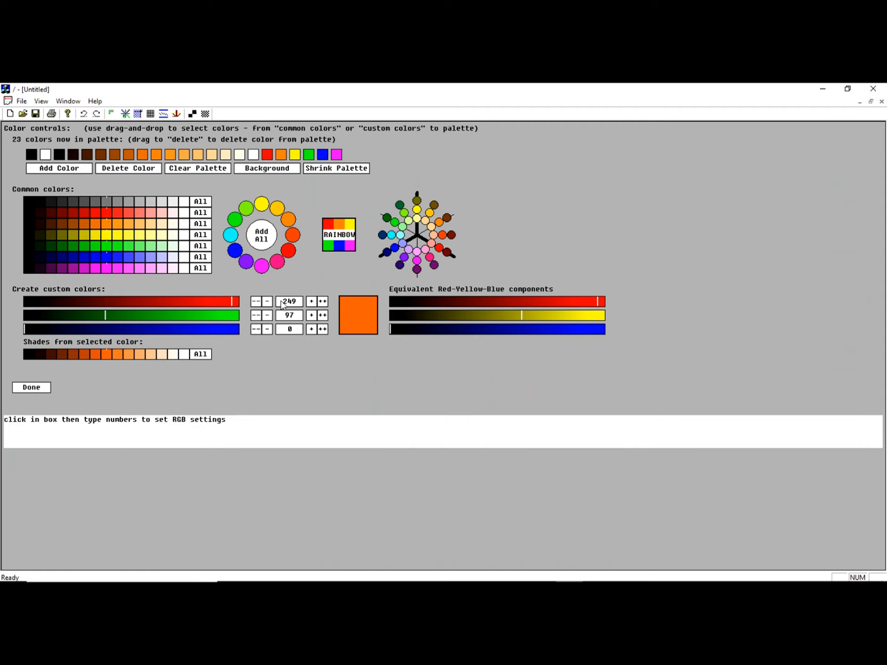
left_click(105, 354)
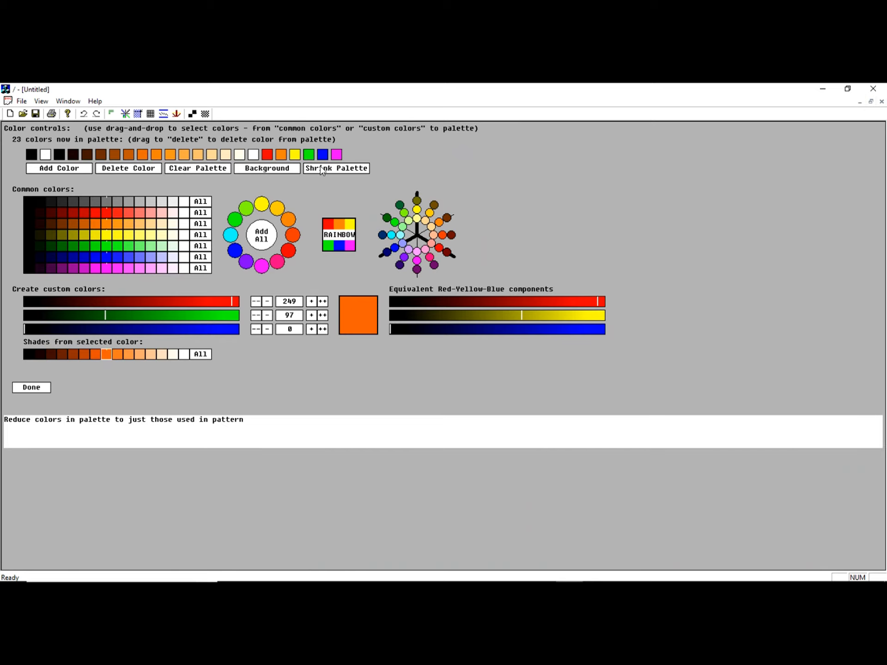
- Shrink the palette to the colors used in the pattern, and add a dark, the base and a light shade of the custom orange
left_click(322, 169)
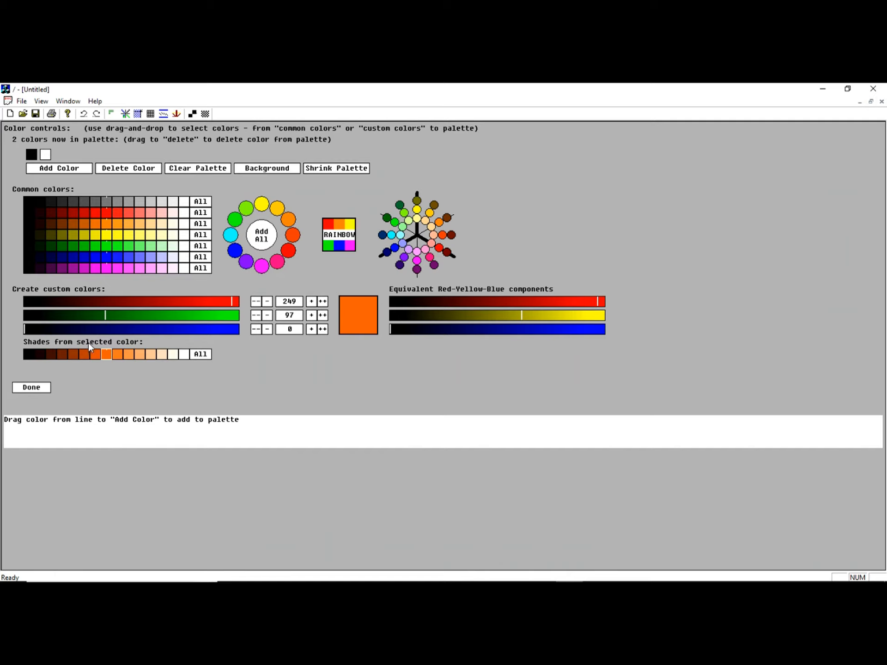
left_click_drag(104, 356, 103, 183)
left_click_drag(73, 356, 69, 166)
left_click_drag(108, 356, 84, 168)
left_click_drag(140, 354, 76, 171)
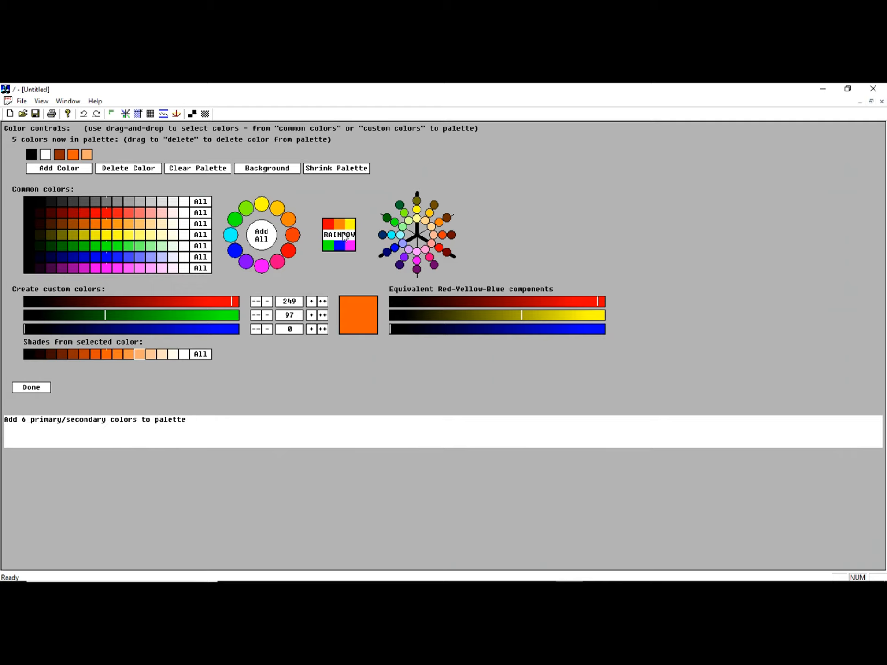
- Add the six rainbow primary and secondary colors to the palette and finish editing it
left_click(342, 234)
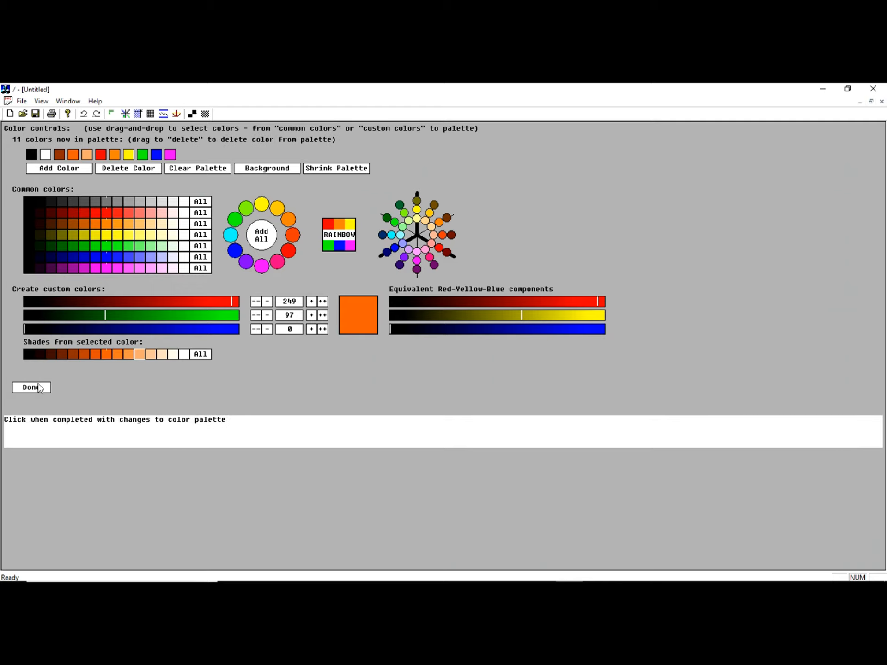
left_click(42, 391)
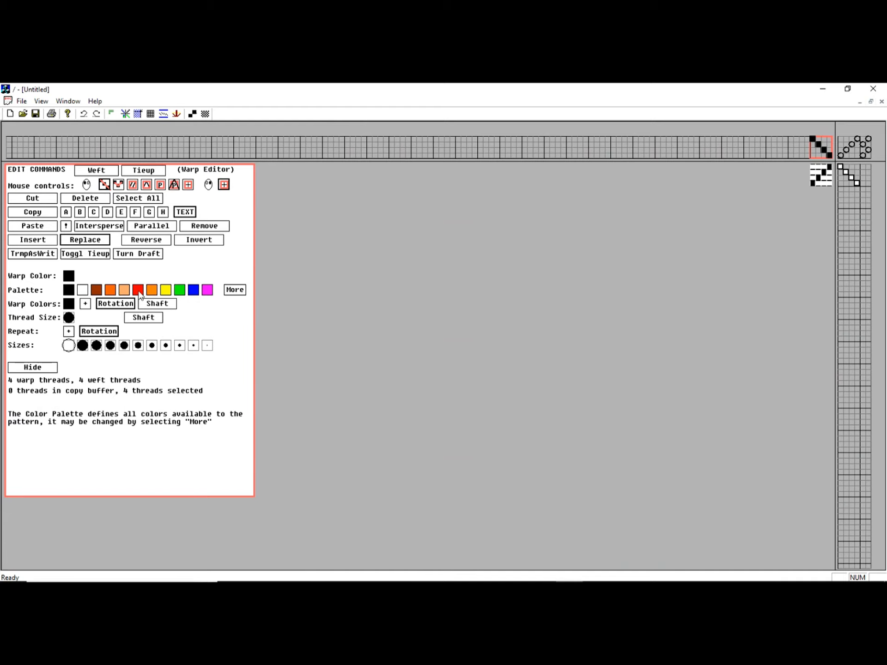
- Add red and yellow after black in the warp color rotation
left_click(85, 303)
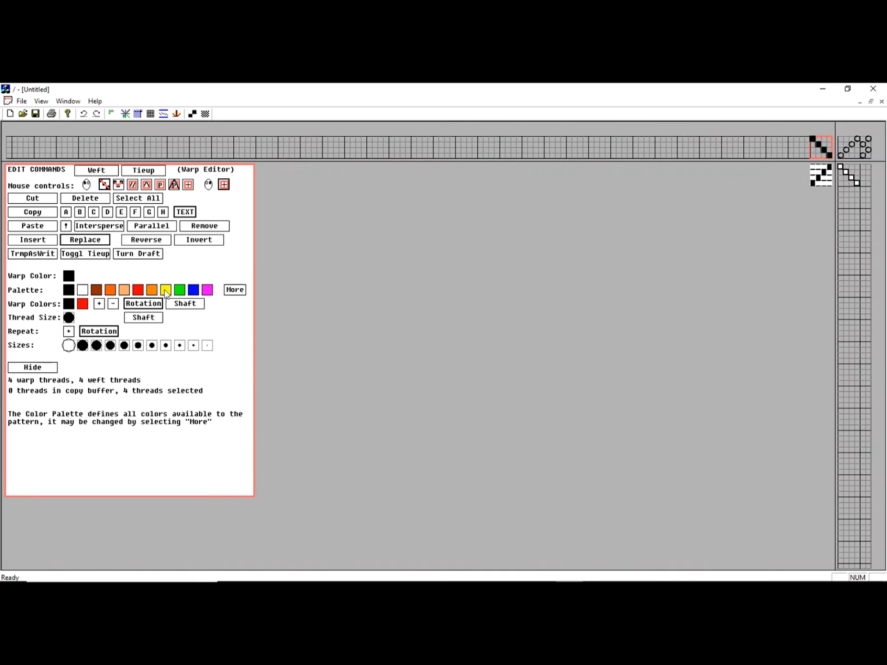
left_click(166, 291)
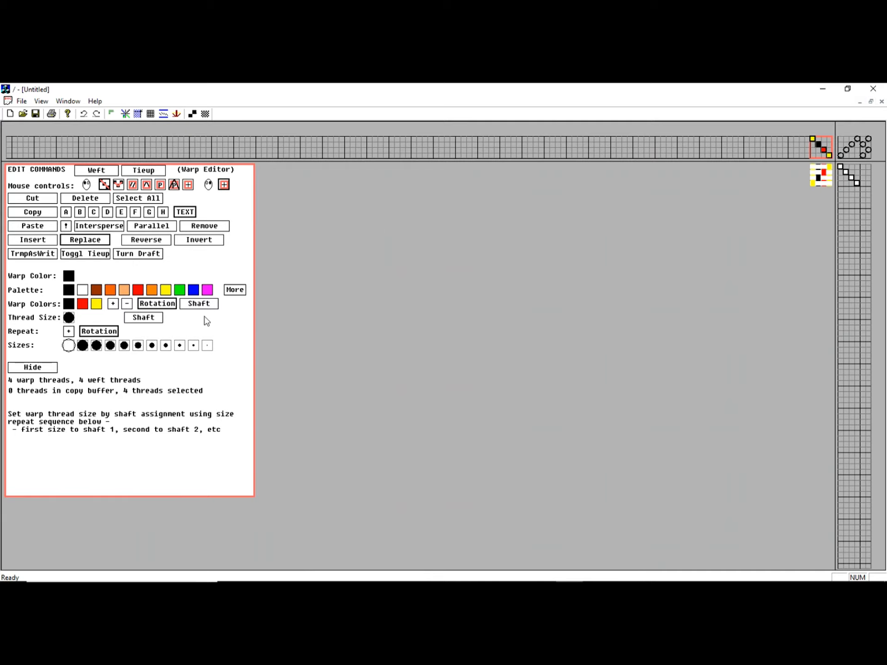
- Reduce the color palette to only the colors used in the pattern and finish editing it
left_click(236, 290)
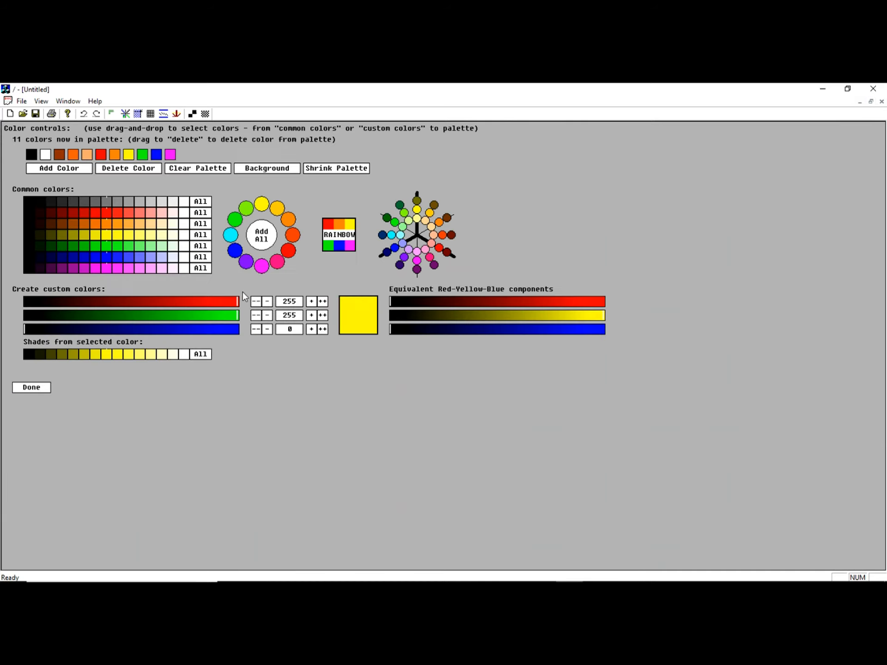
left_click(335, 172)
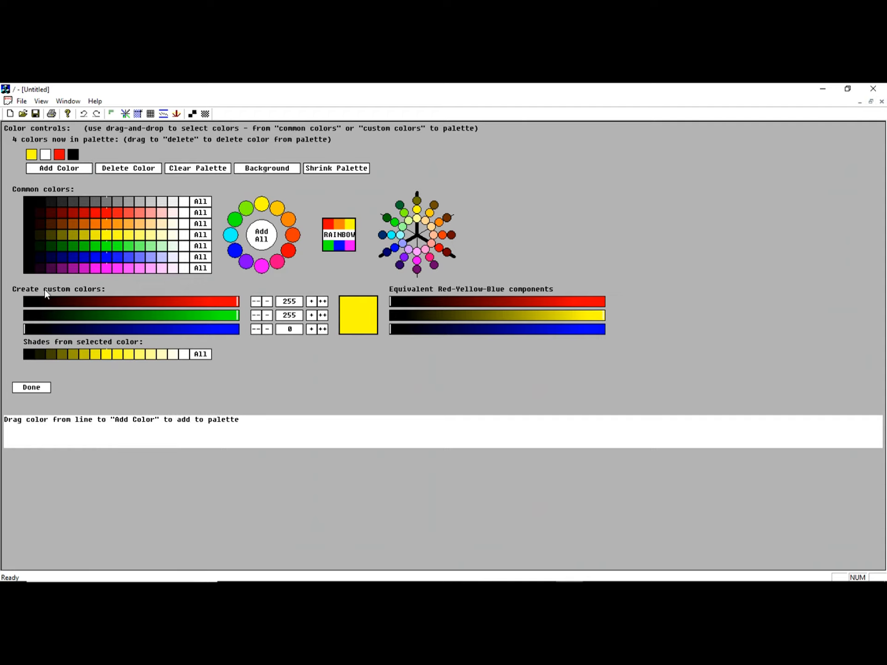
left_click(34, 389)
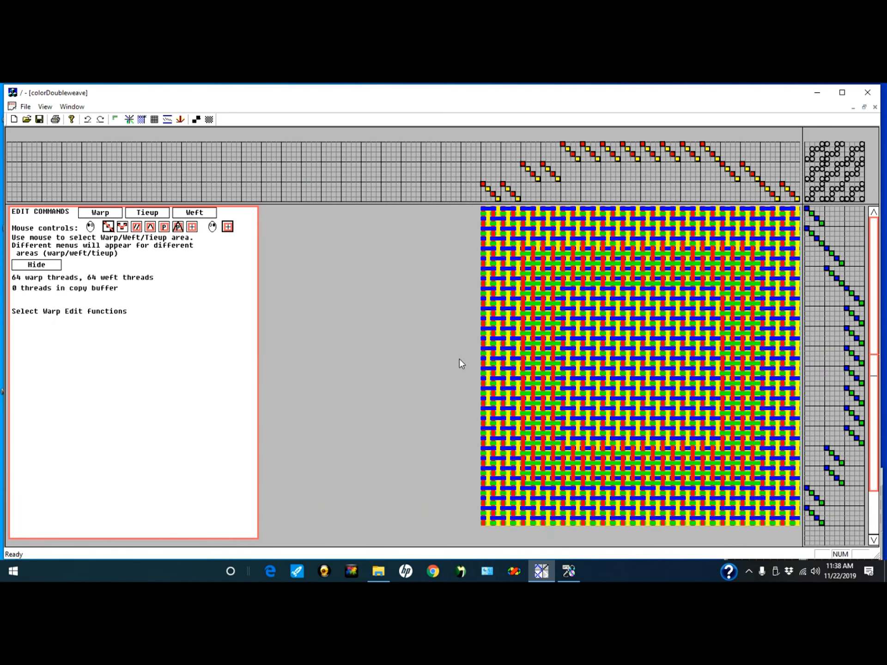
- Open the palette controls from the colorDoubleweave warp editor and check the grayscale components of red, orange and yellow
left_click(99, 213)
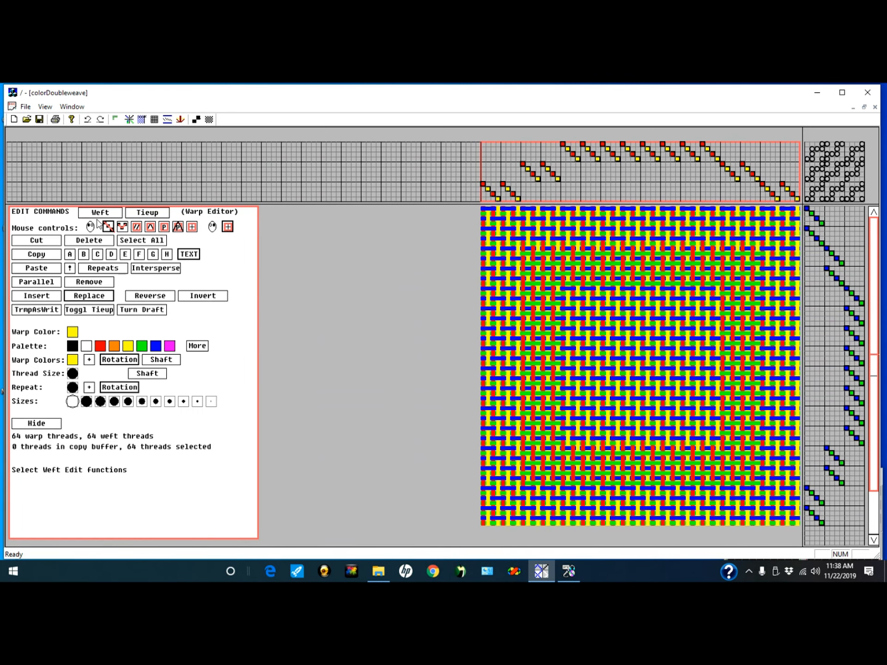
left_click(199, 347)
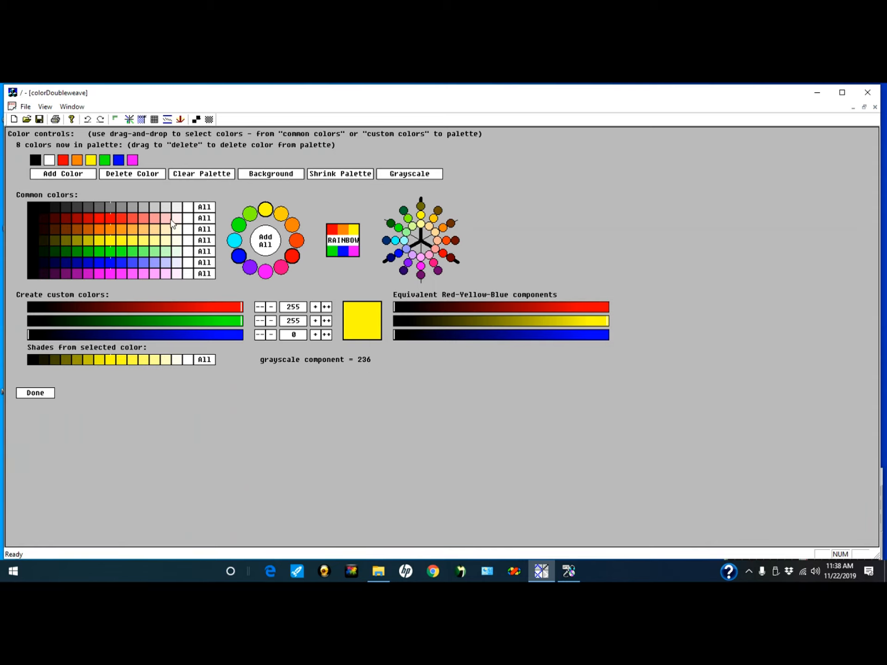
left_click(64, 160)
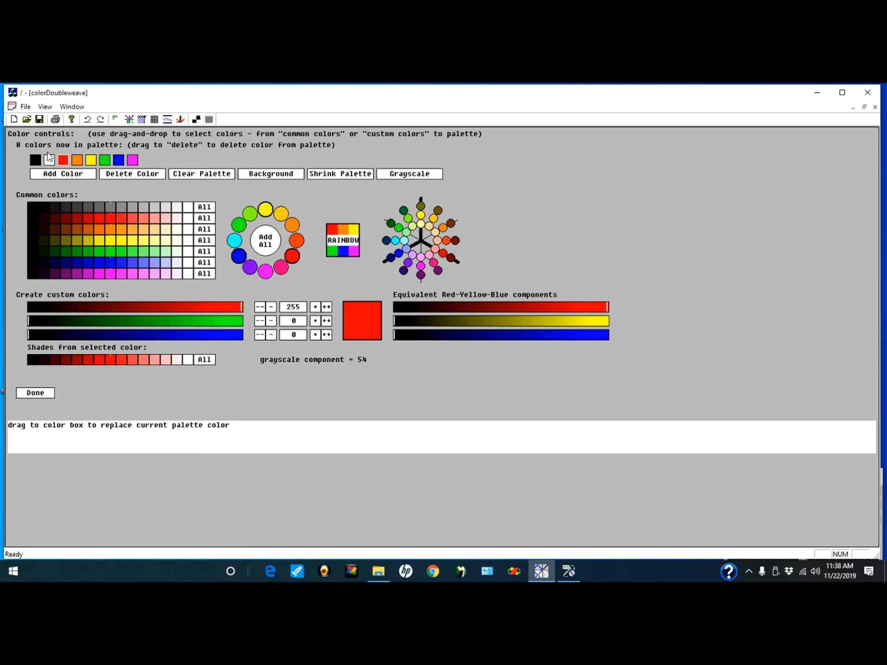
left_click(78, 162)
left_click(91, 161)
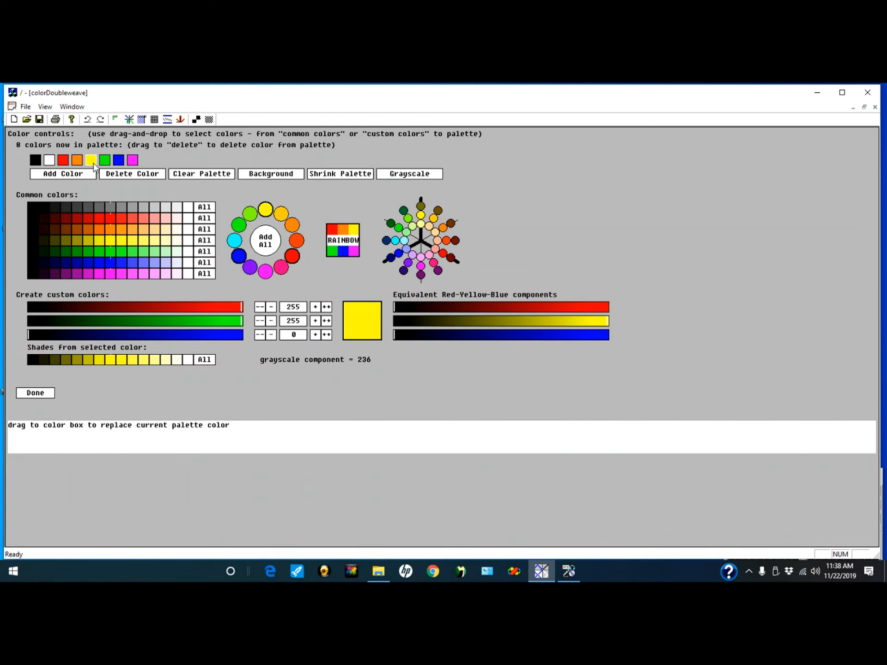
- Convert the palette to grayscale equivalents, add the six rainbow colors, and return to the pattern
left_click(412, 174)
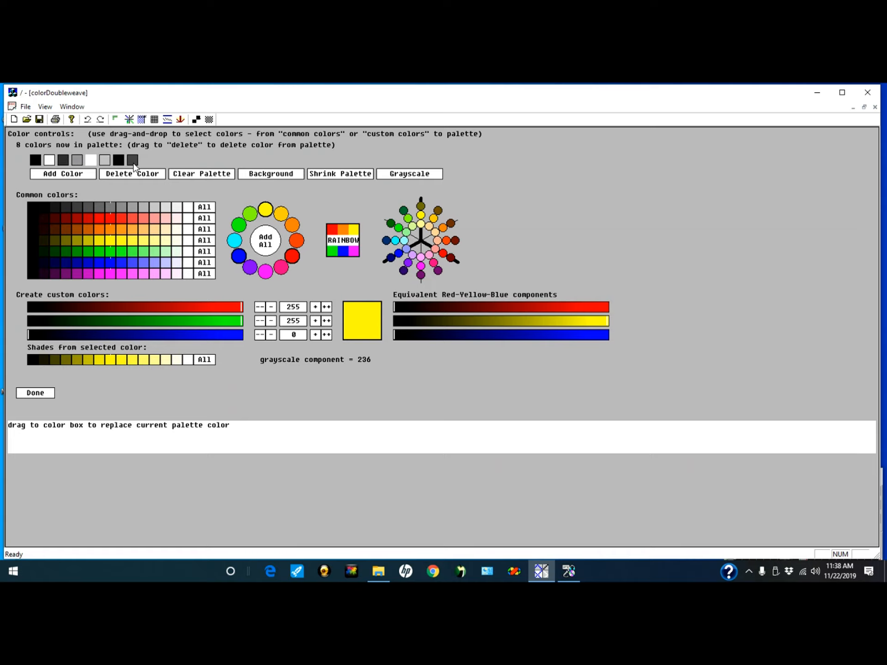
left_click(338, 240)
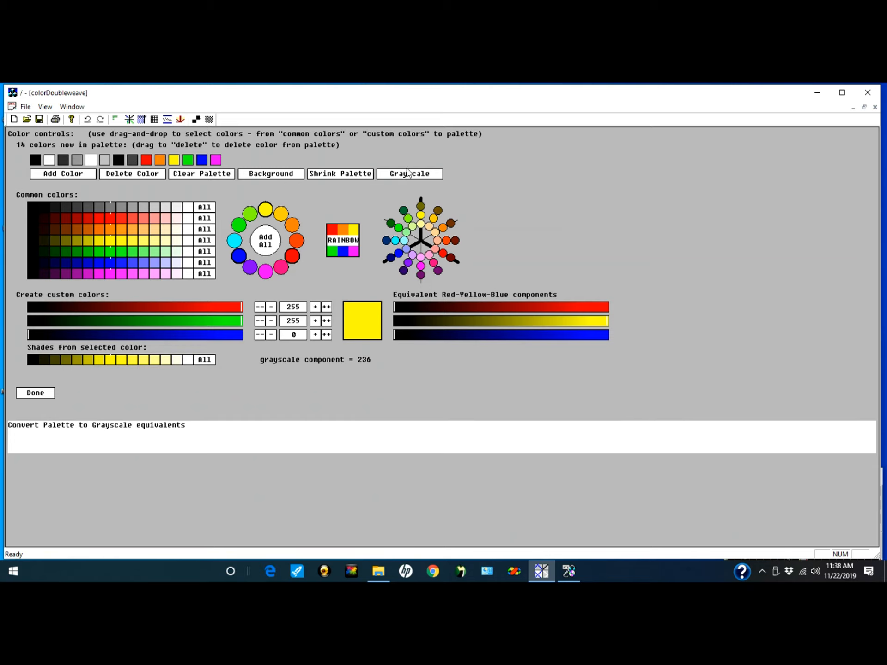
left_click(35, 393)
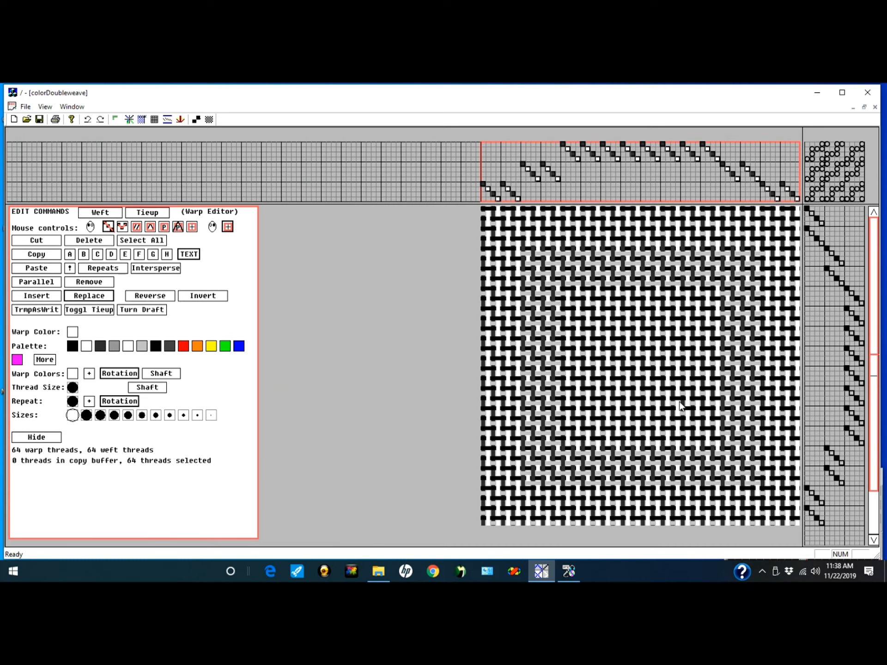